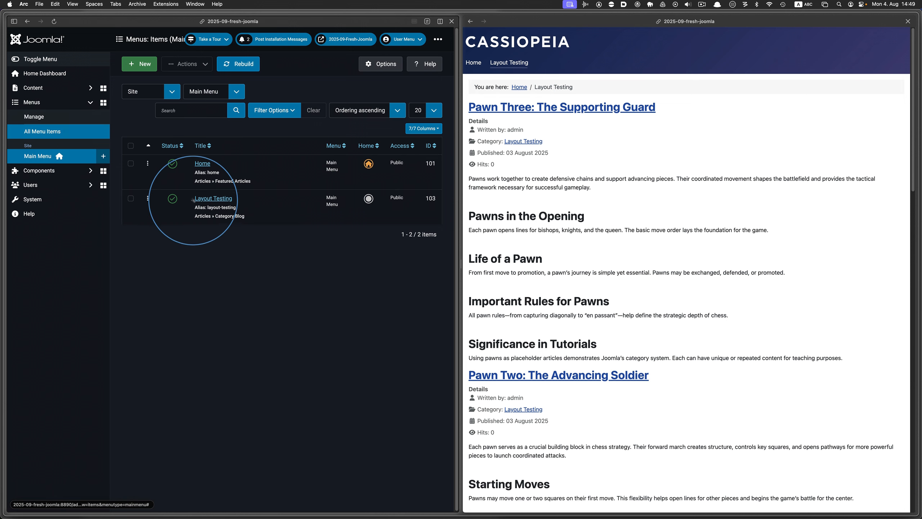
Set the Layout Testing menu item's blog Article Order to Article Reverse Order and save it
left_click(213, 198)
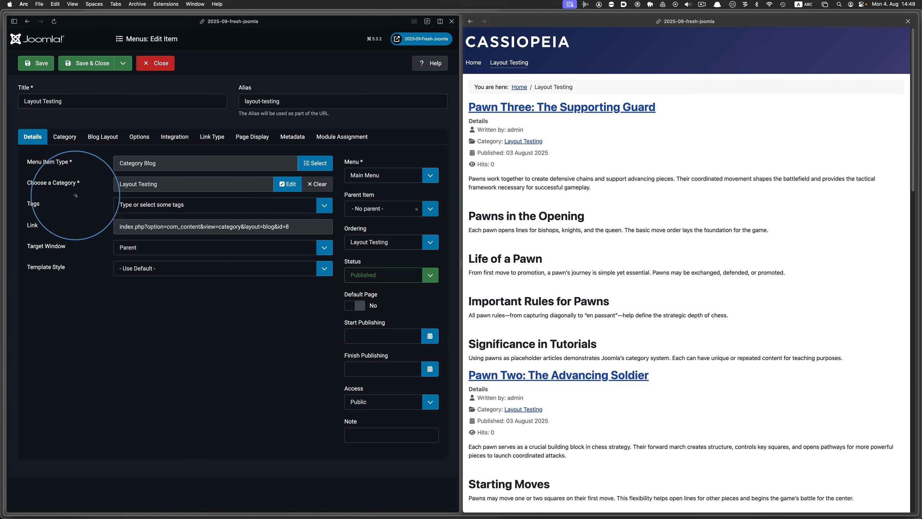
left_click(112, 138)
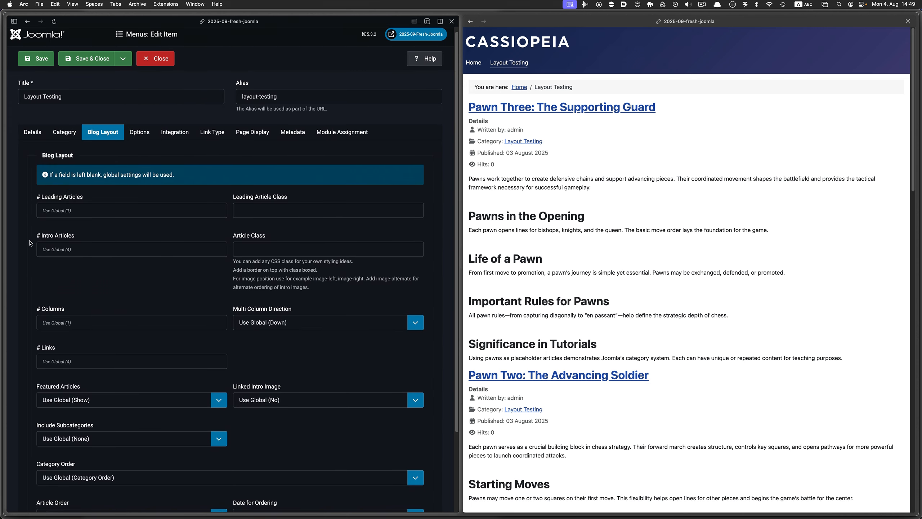
scroll(33, 240, "down", 1)
scroll(31, 243, "down", 3)
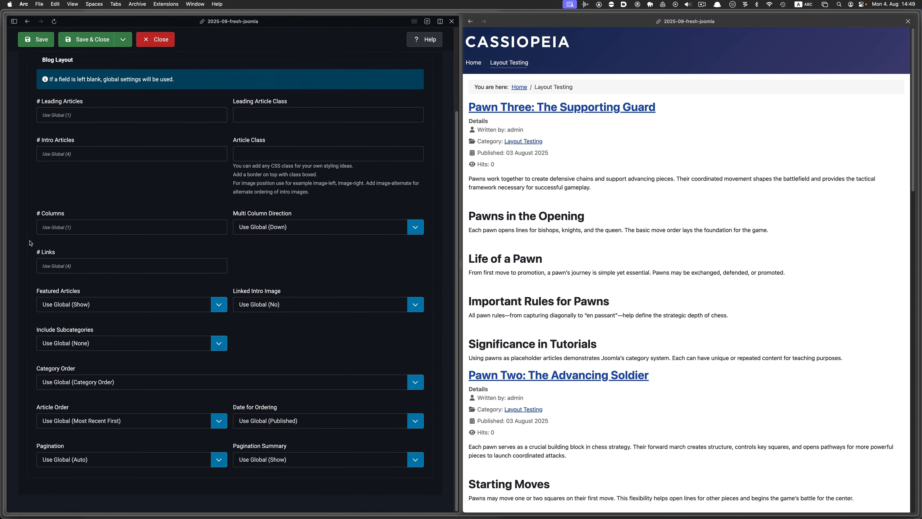
left_click(30, 243)
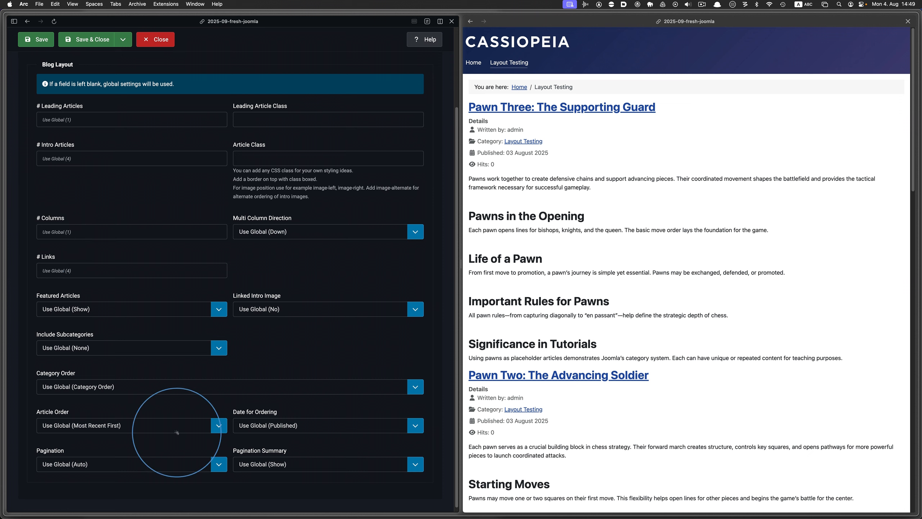
left_click(218, 428)
scroll(219, 431, "down", 2)
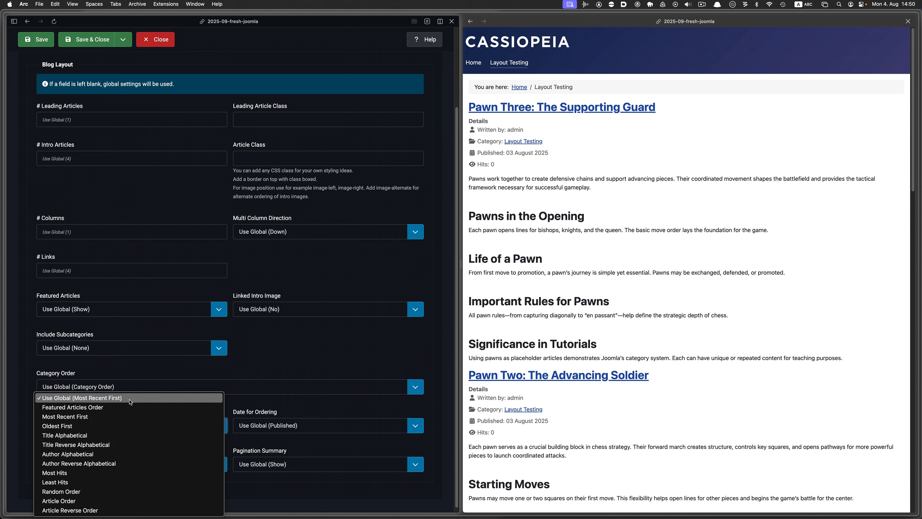
left_click_drag(131, 402, 130, 508)
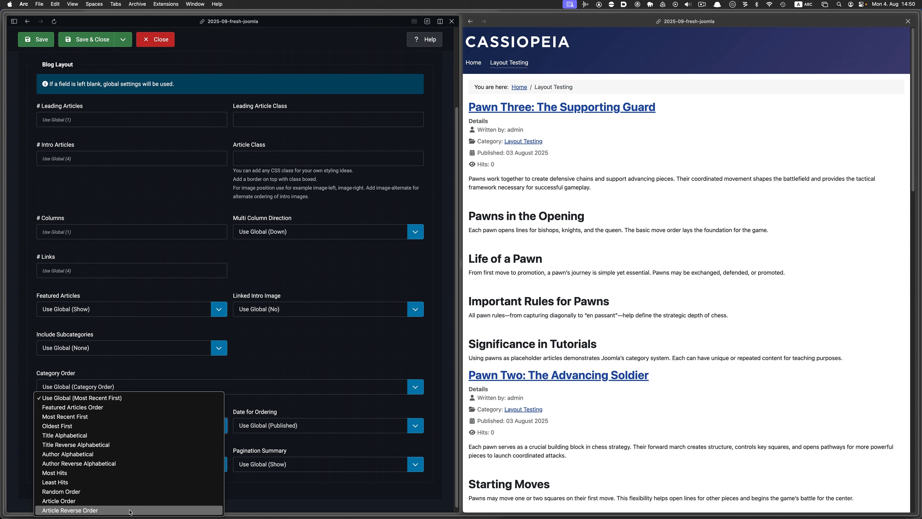
left_click(130, 510)
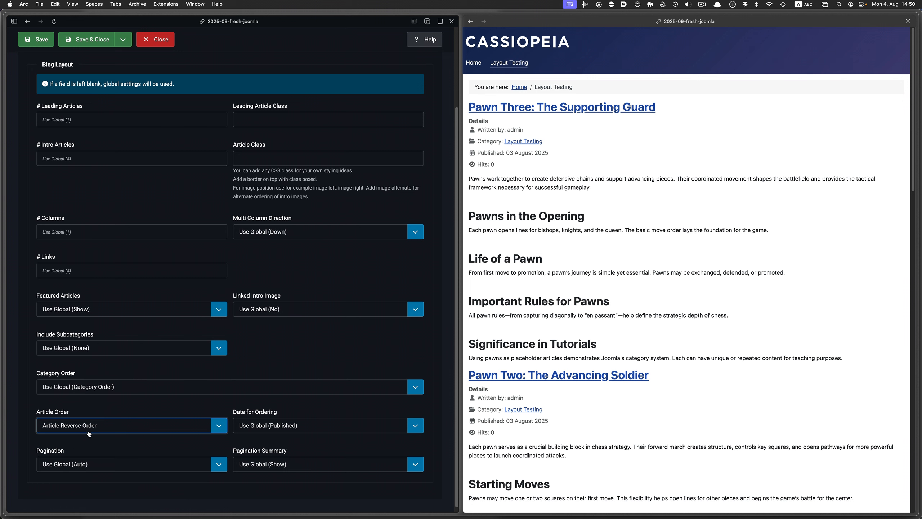
left_click(33, 39)
Reload the Layout Testing blog on the site and browse through to its second page
left_click(670, 140)
left_click(498, 21)
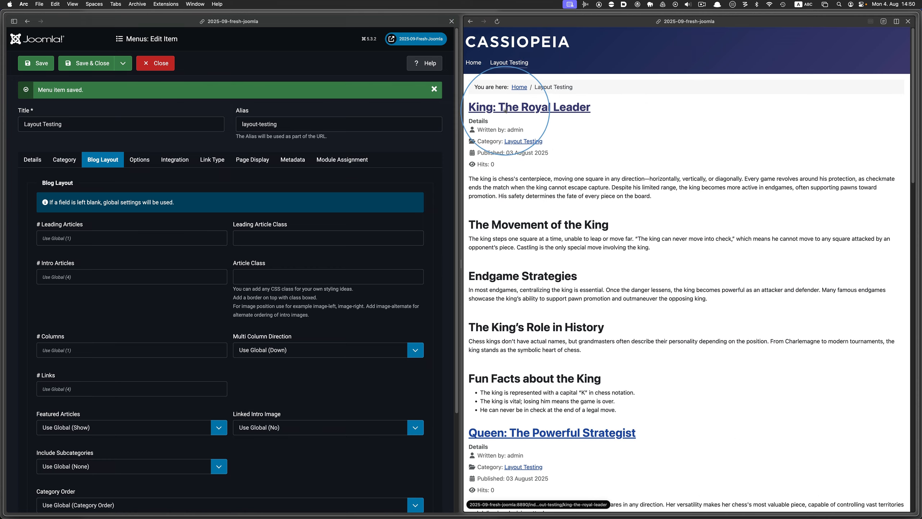
scroll(580, 125, "down", 20)
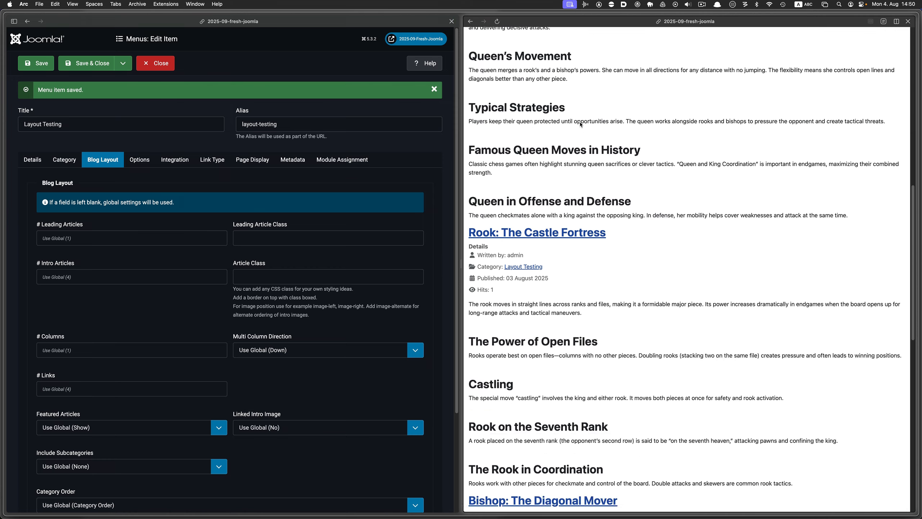
scroll(580, 125, "down", 5)
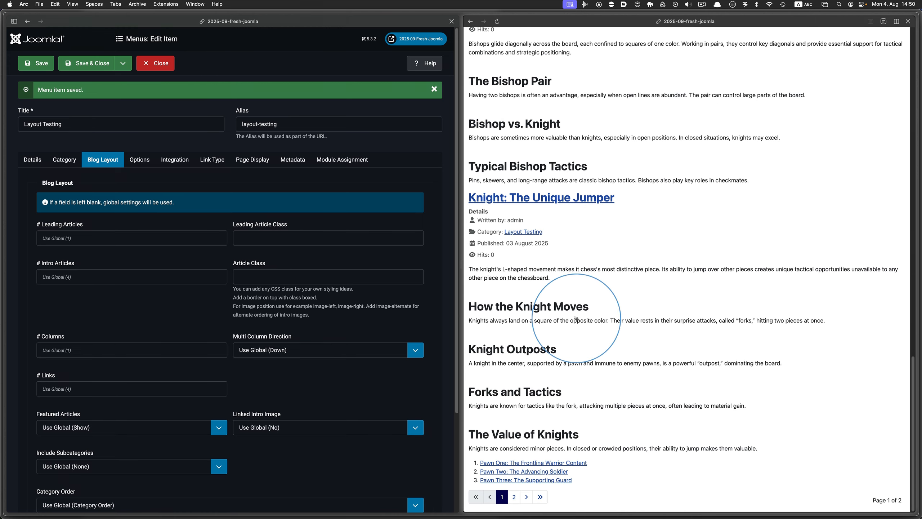
left_click(515, 497)
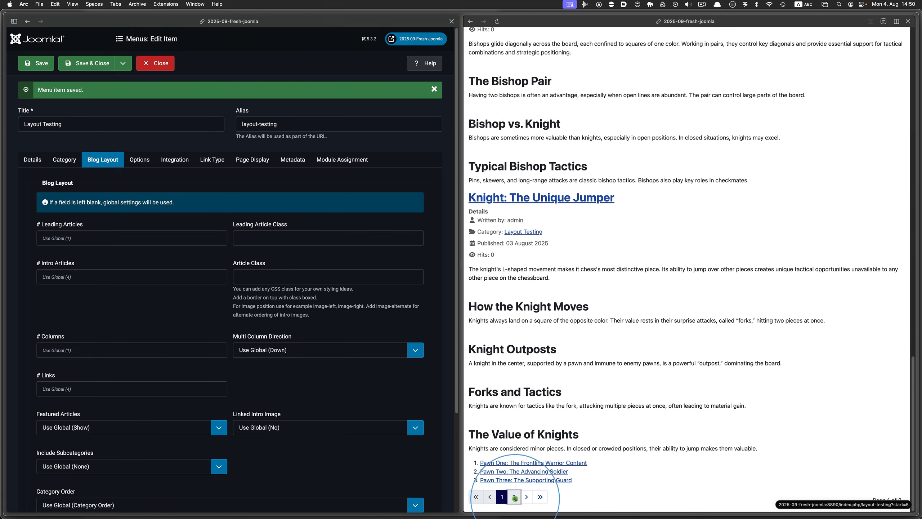
Close the menu item, open the Articles list and sort it by ID ascending
left_click(156, 62)
left_click(68, 89)
left_click(60, 101)
scroll(598, 190, "down", 10)
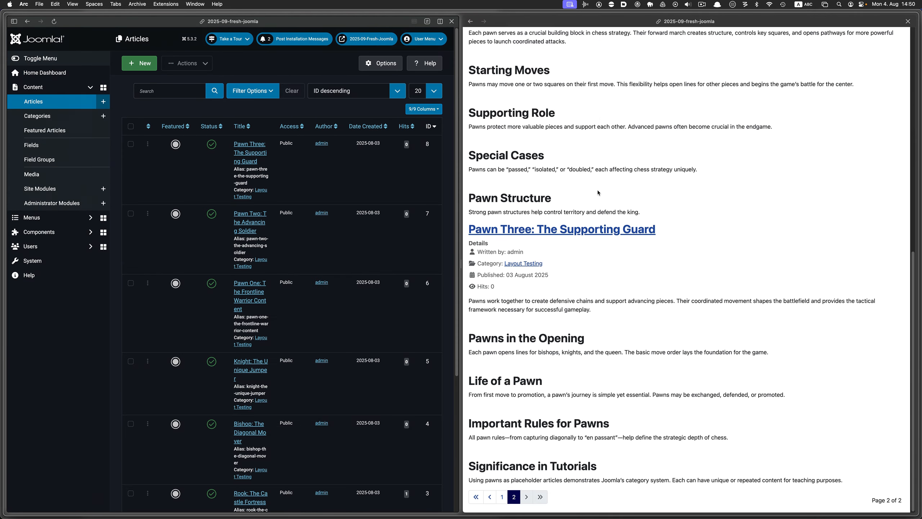
left_click(501, 496)
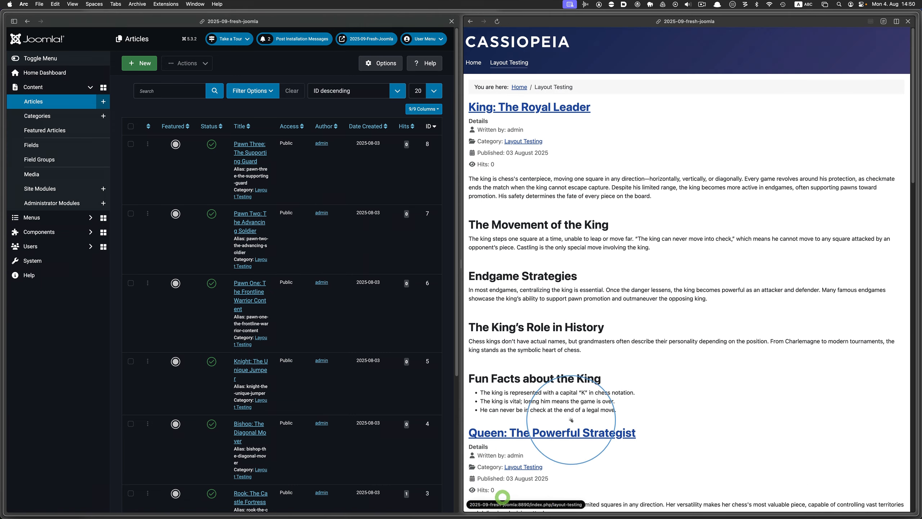
scroll(573, 416, "down", 15)
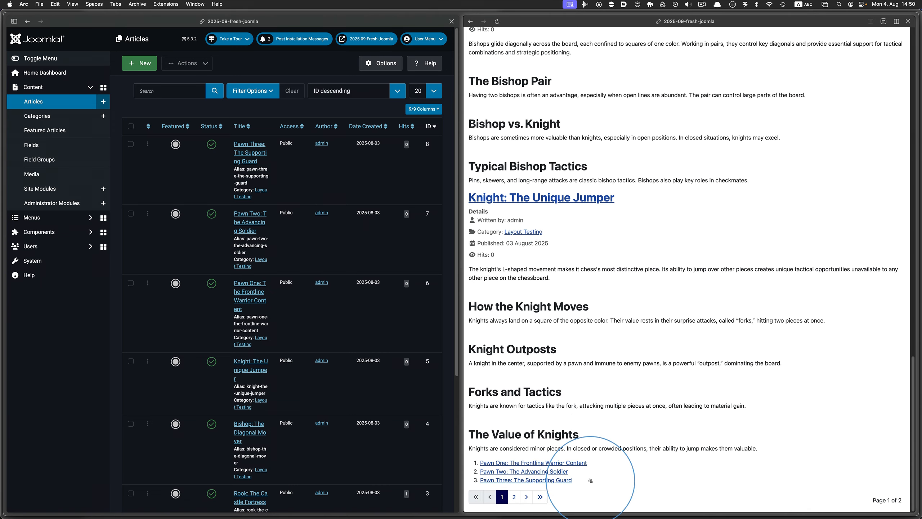
left_click(430, 126)
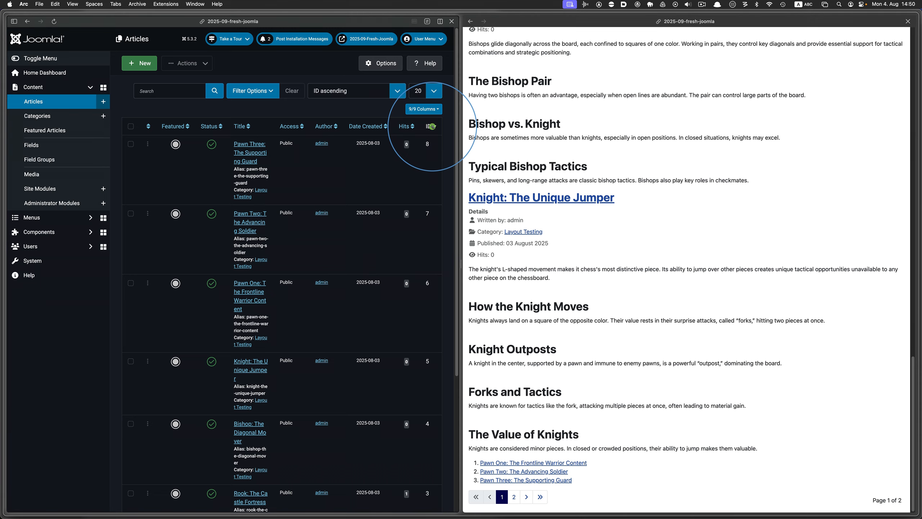
Open each pawn article from the blog's links list on the site and return to the blog
scroll(430, 476, "down", 5)
scroll(427, 470, "up", 5)
scroll(731, 267, "up", 20)
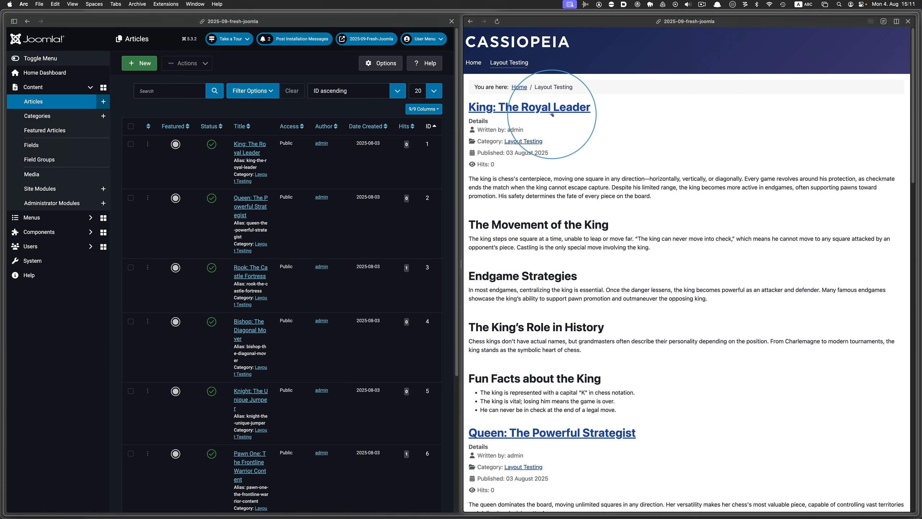
scroll(680, 199, "down", 20)
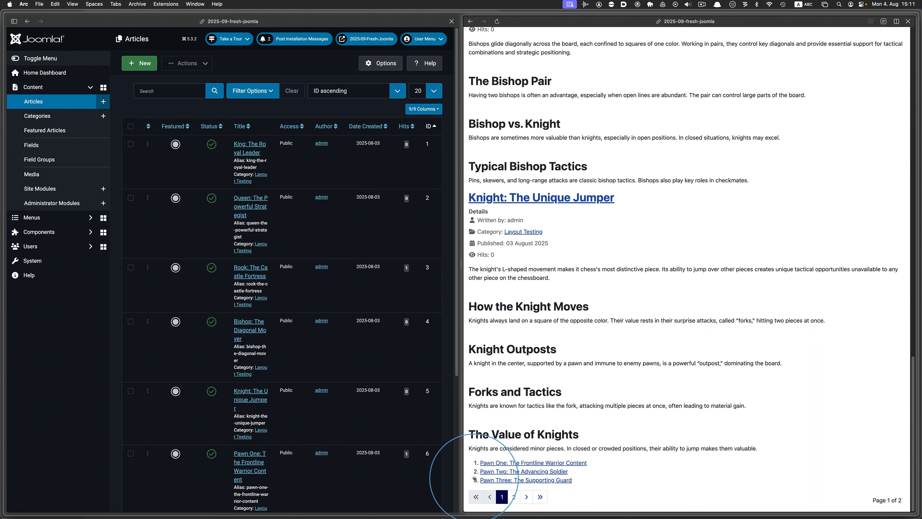
left_click(579, 463)
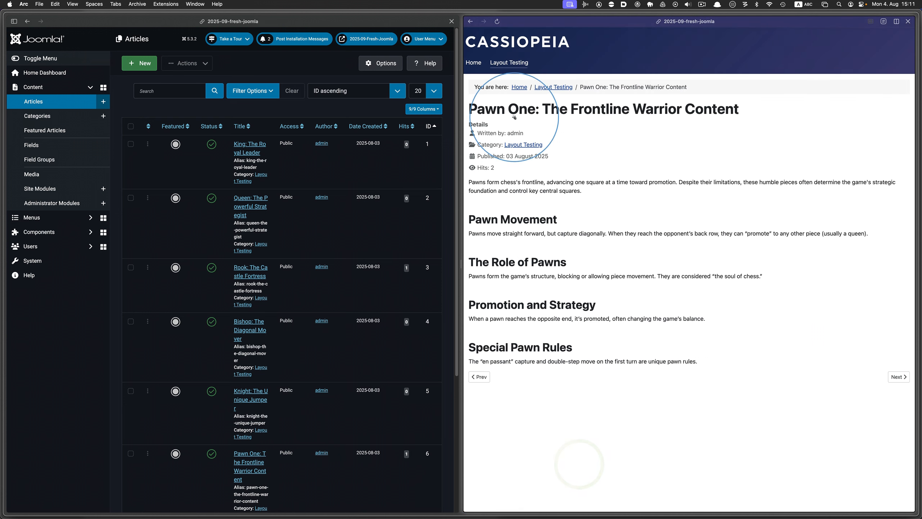
left_click(470, 21)
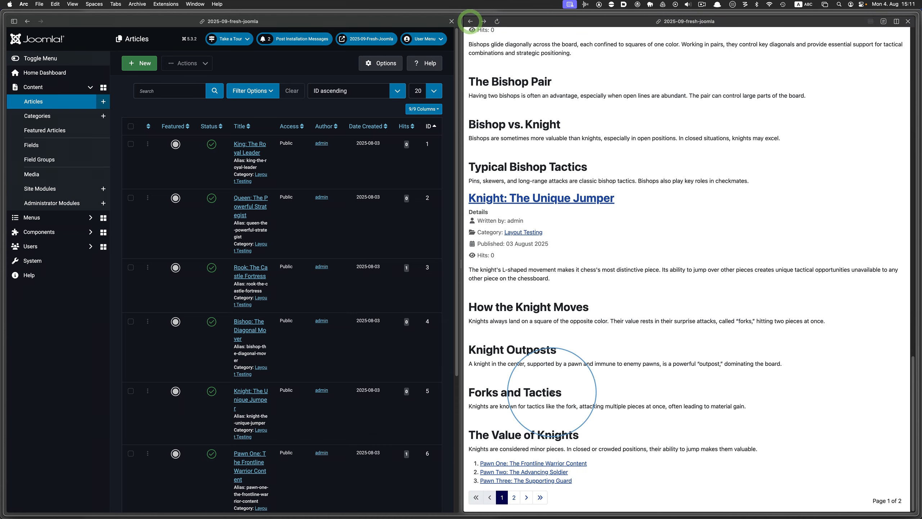
left_click(544, 472)
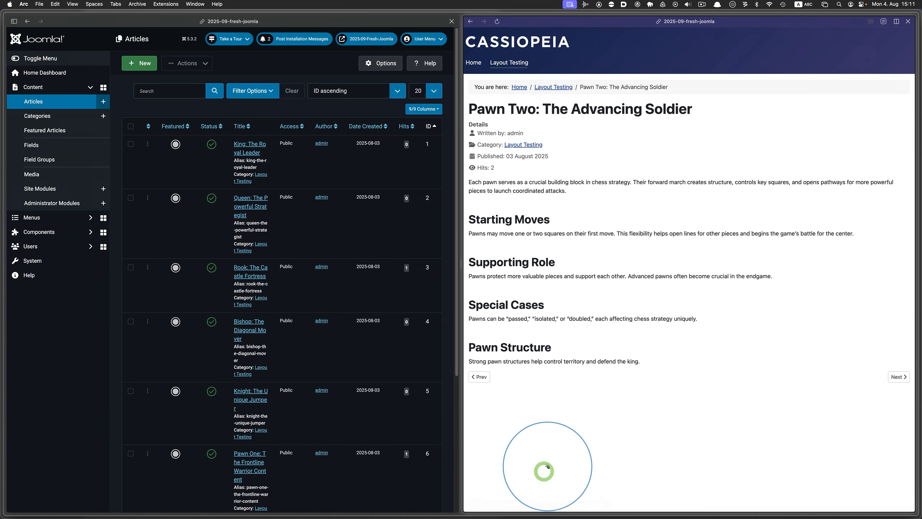
left_click(470, 21)
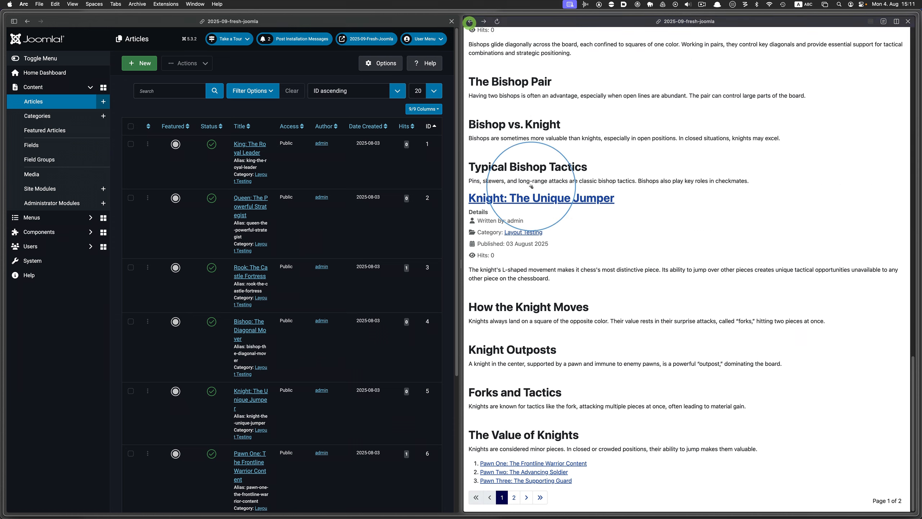
left_click(549, 480)
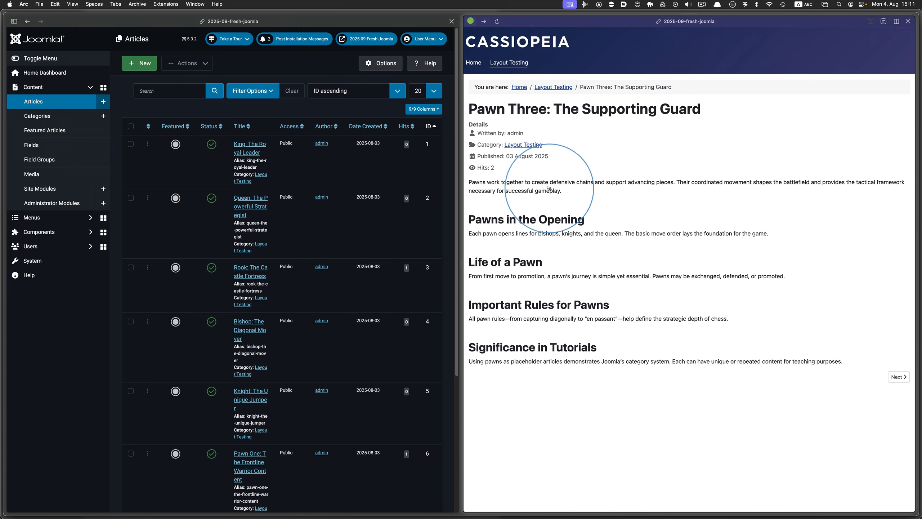
left_click(470, 21)
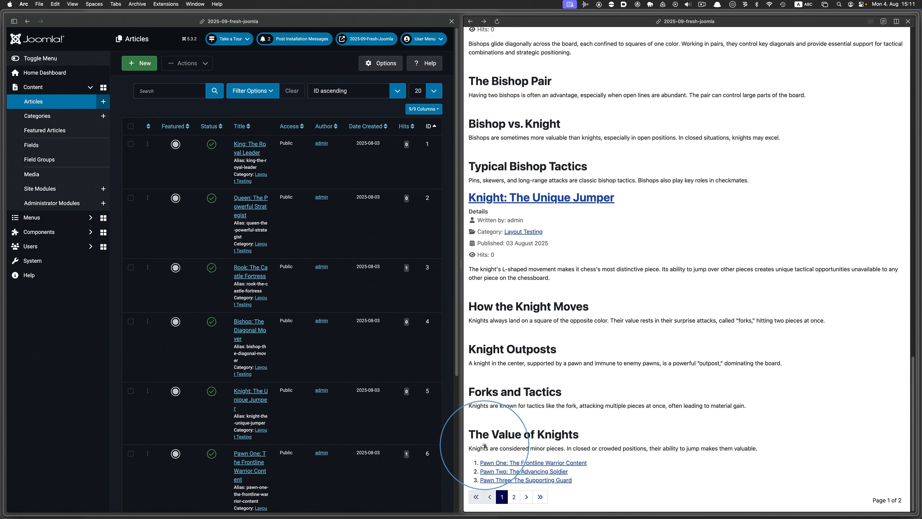
Page through the Layout Testing blog pages on the site
left_click(512, 496)
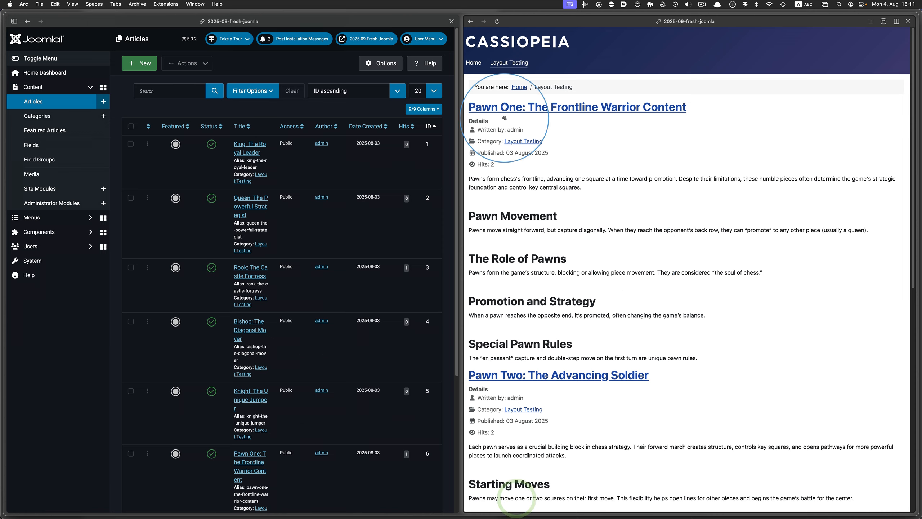
scroll(504, 118, "down", 10)
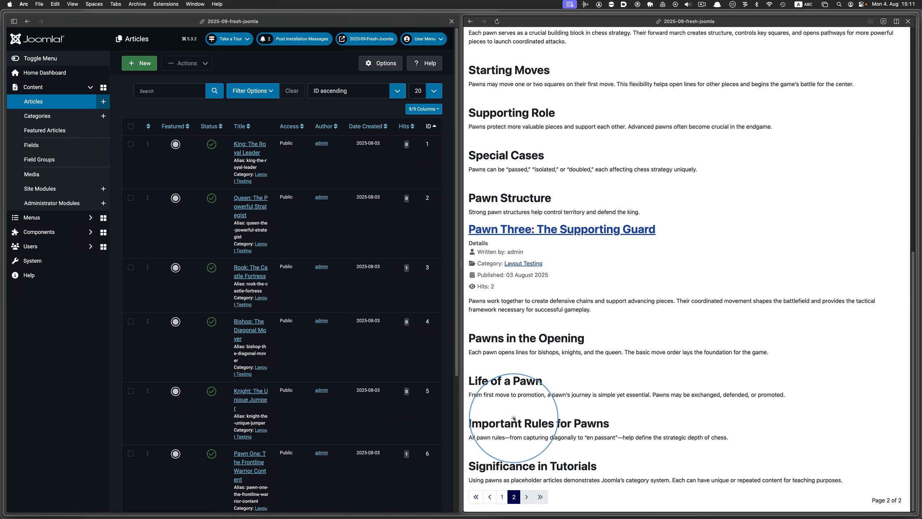
left_click(491, 497)
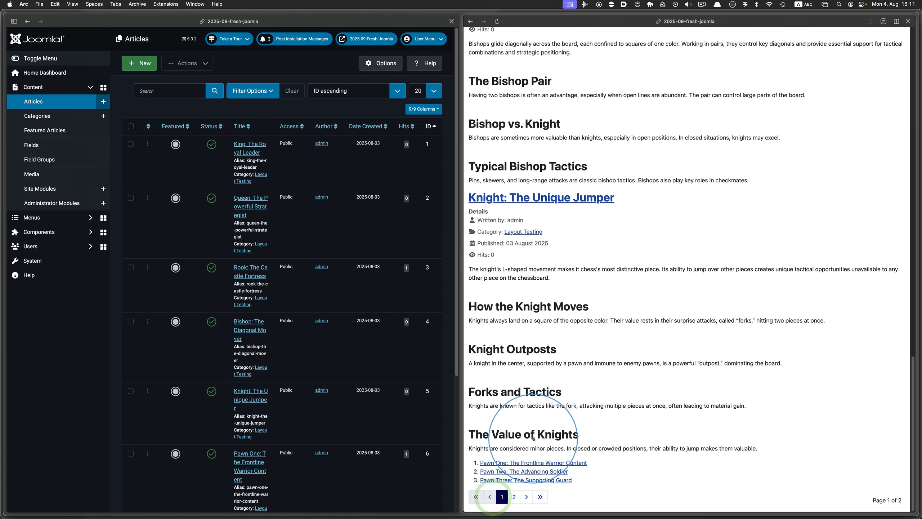
In the Articles options' Blog/Featured Layouts, set # Links to 0 and save the configuration
left_click(84, 382)
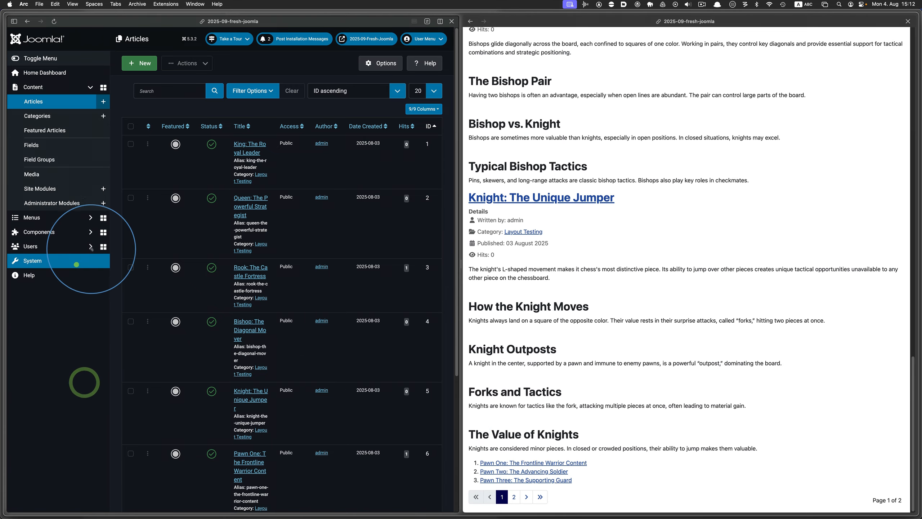
left_click(77, 263)
left_click(164, 91)
left_click(158, 129)
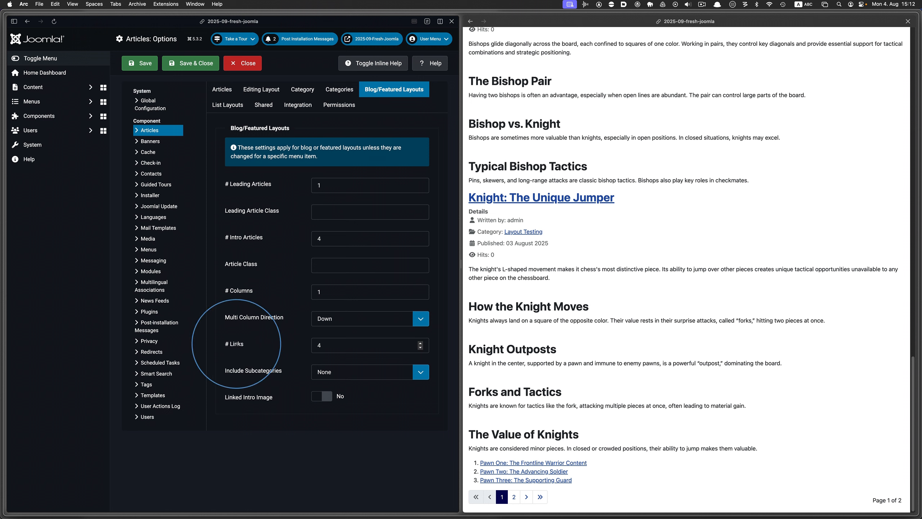
left_click(420, 348)
left_click(420, 348)
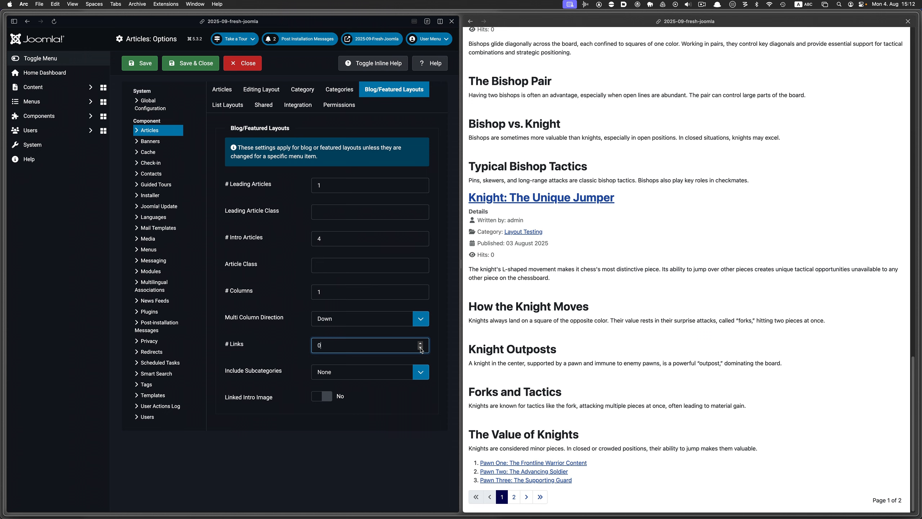
left_click(143, 64)
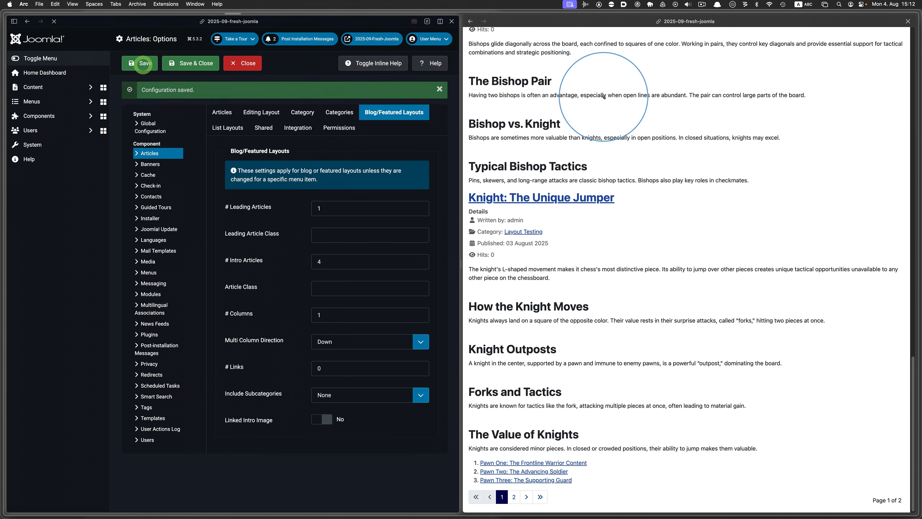
Reload the blog on the site and review the Articles tab settings of the article options
left_click(497, 21)
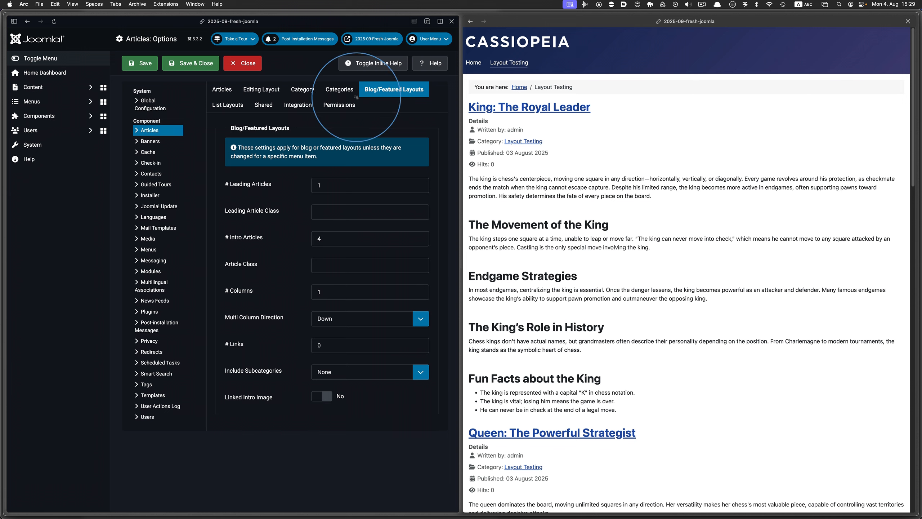
left_click(227, 93)
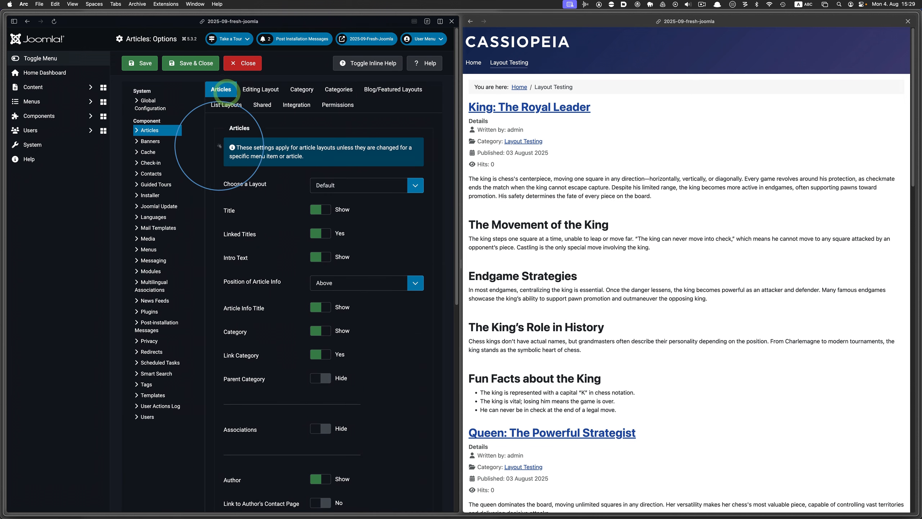
scroll(219, 149, "down", 5)
scroll(218, 149, "down", 6)
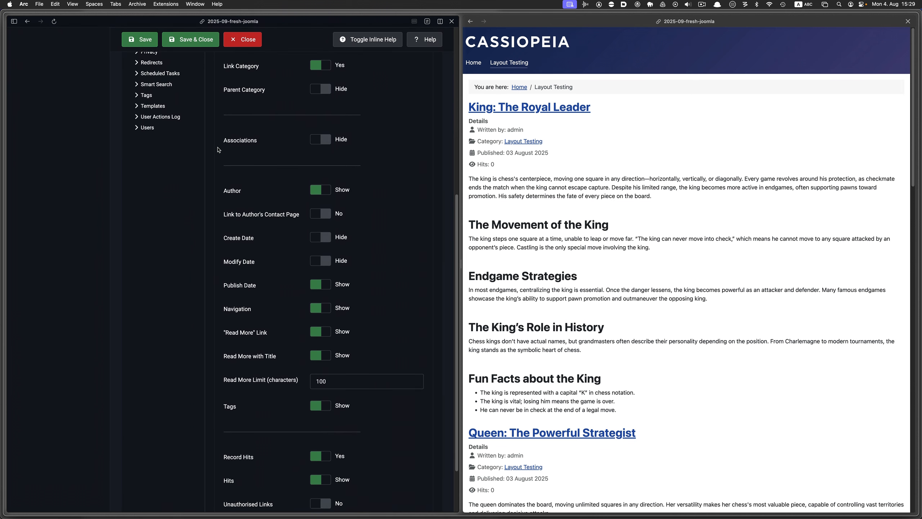
scroll(218, 149, "up", 10)
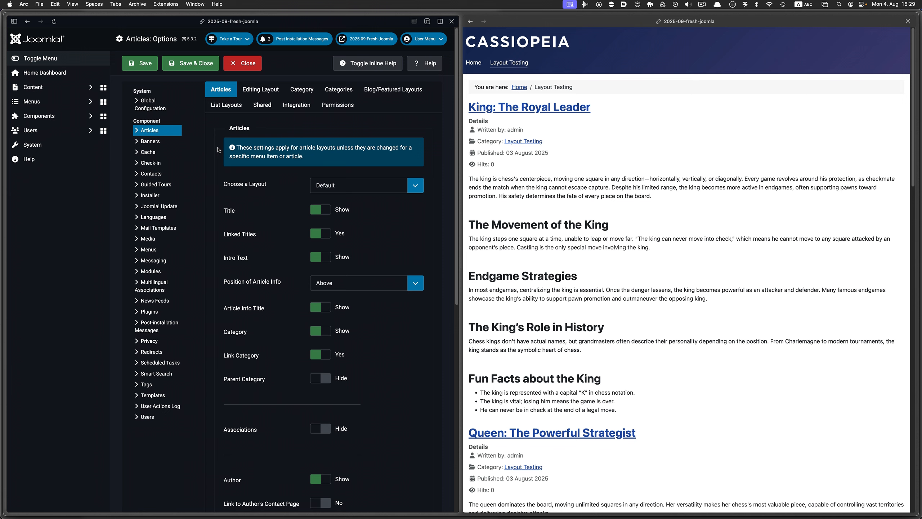
Open the Layout Testing category in the article categories list for editing, then close it without changes
left_click(67, 88)
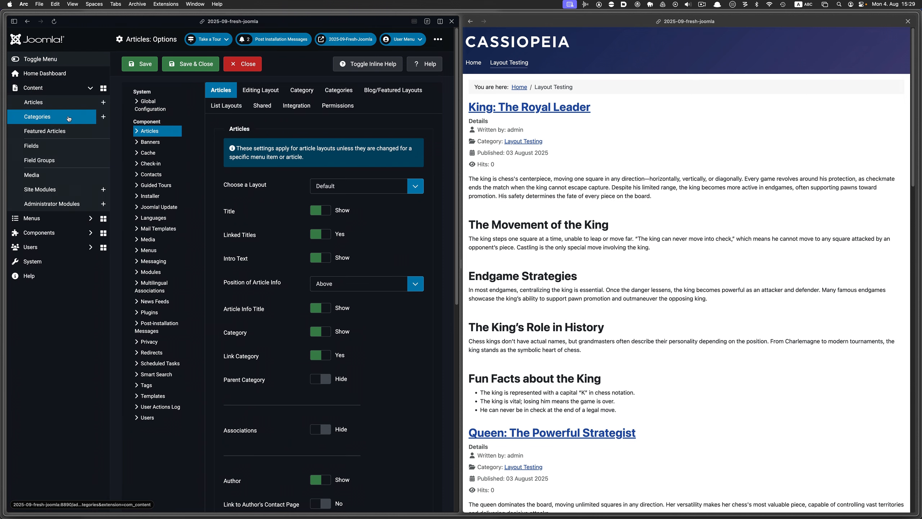
left_click(69, 119)
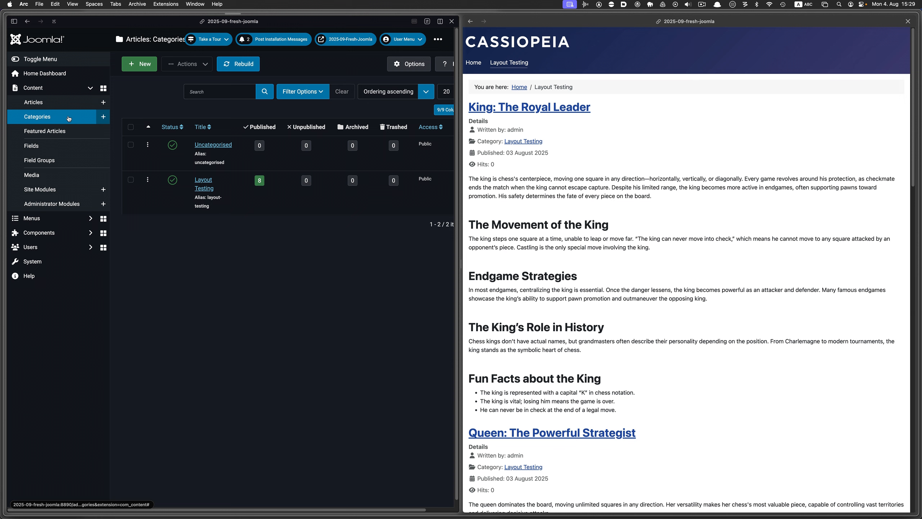
left_click(203, 180)
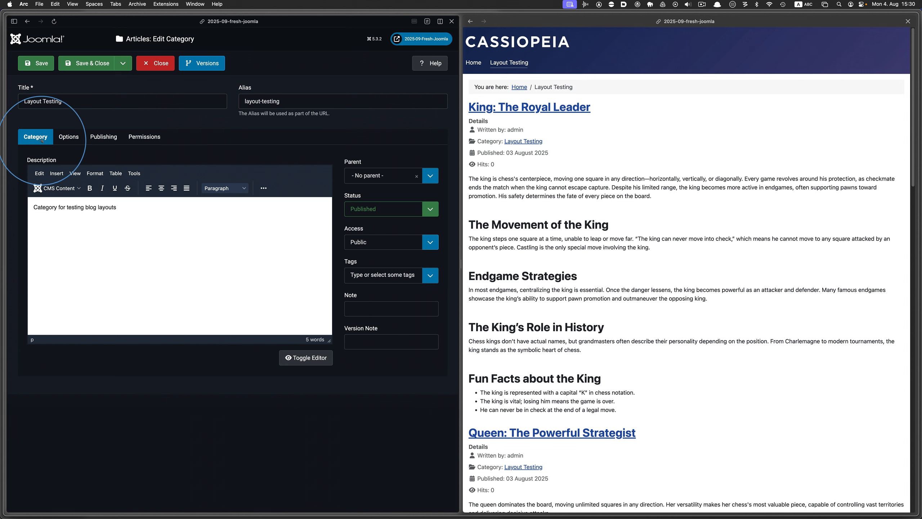
left_click(160, 66)
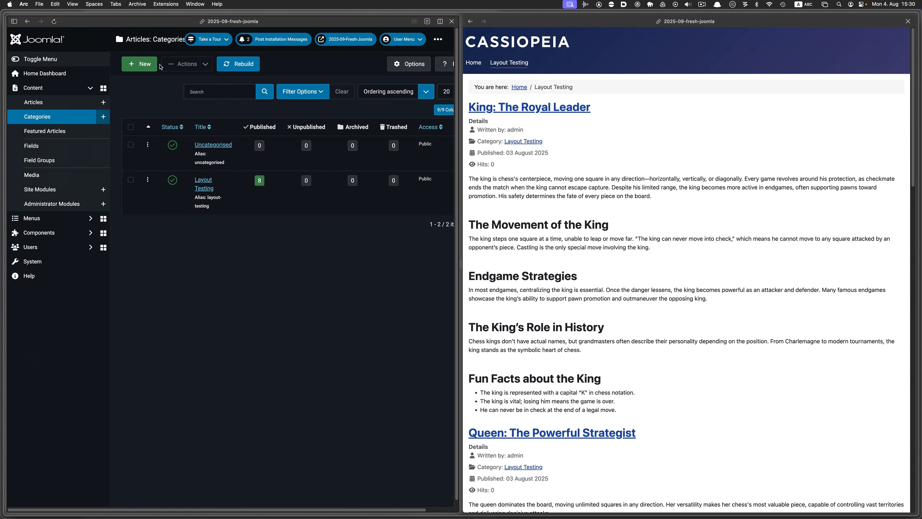
Open the Layout Testing menu item of the Main Menu and review its Blog Layout and Details settings
left_click(87, 218)
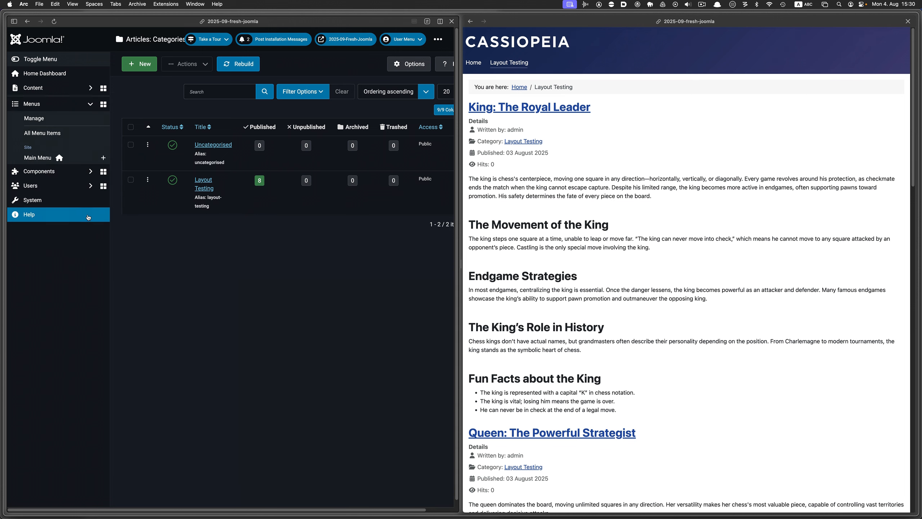
left_click(57, 157)
left_click(219, 199)
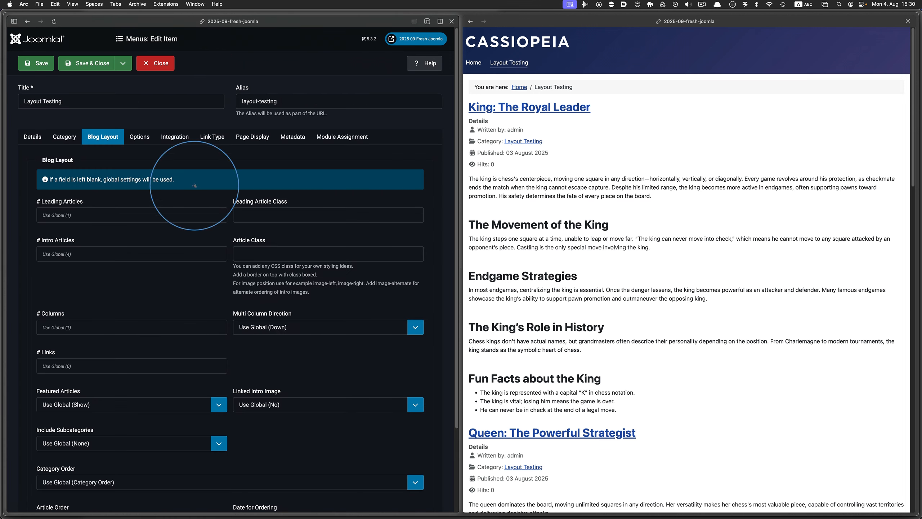
left_click(36, 138)
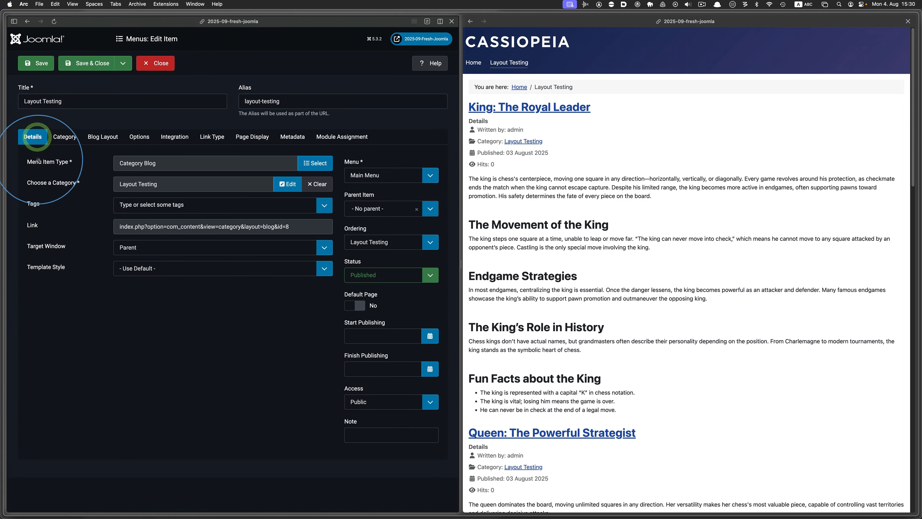